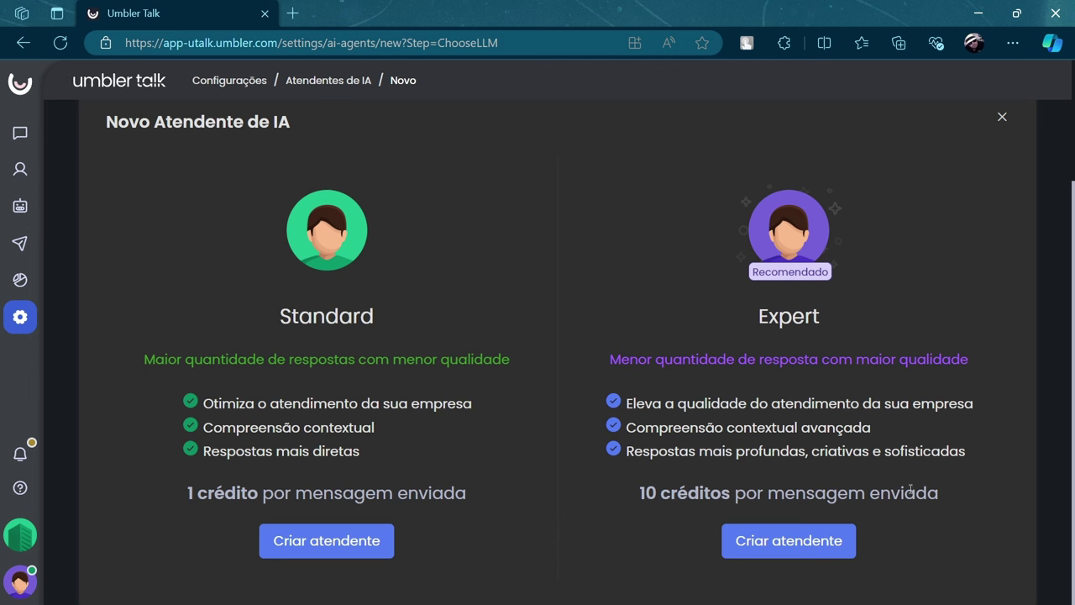
Create a new AI attendant of the Expert type and go to its name field in the Perfil stage
left_click(763, 545)
scroll(663, 350, "down", 4)
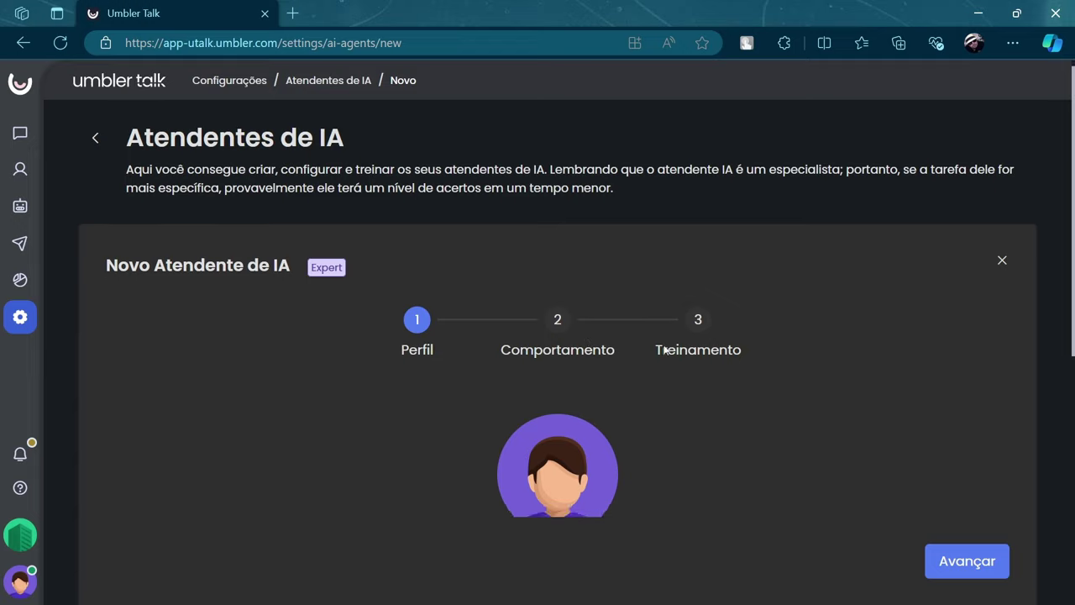
scroll(668, 347, "up", 4)
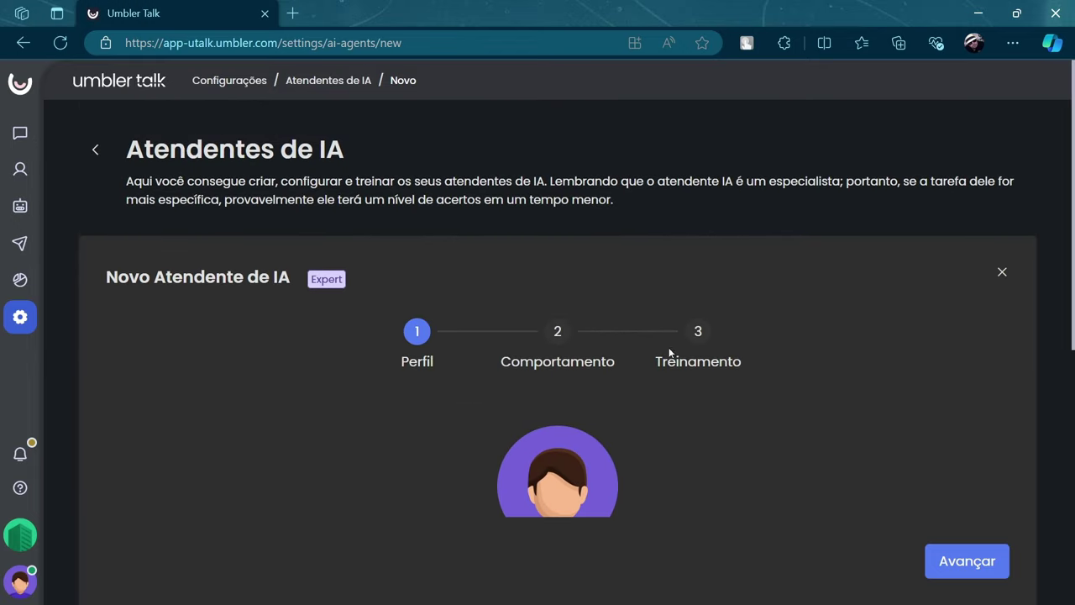
scroll(743, 339, "down", 4)
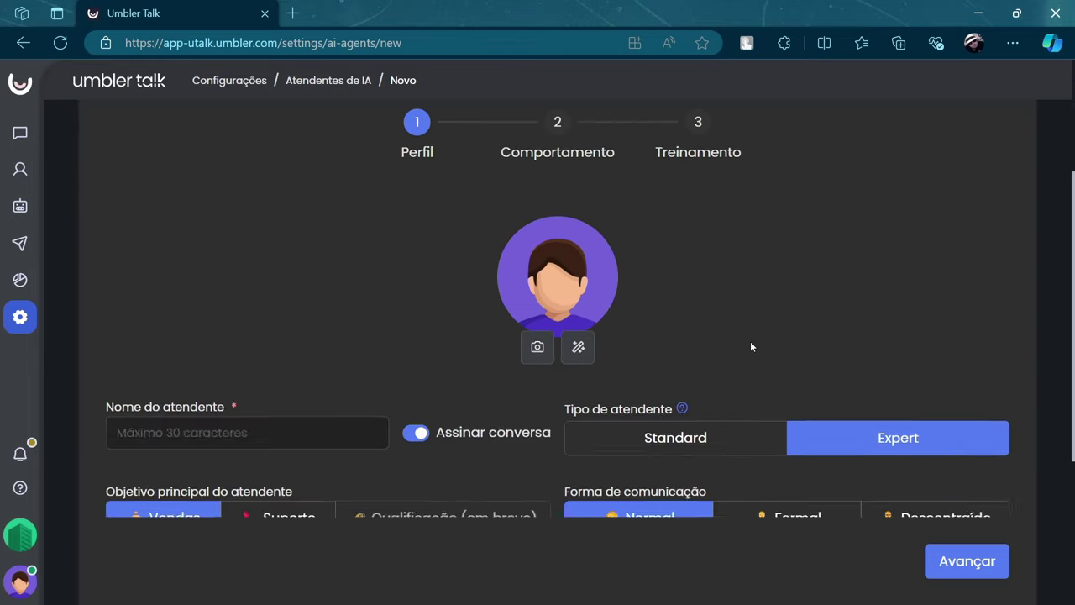
left_click(264, 313)
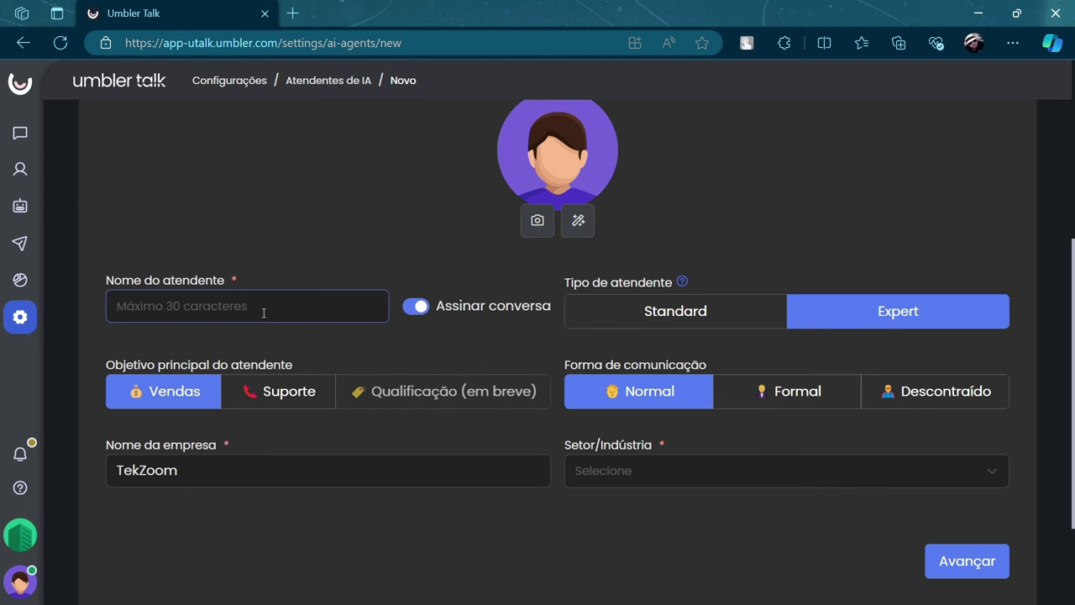
Try the Standard attendant type and switch back to Expert
left_click(681, 314)
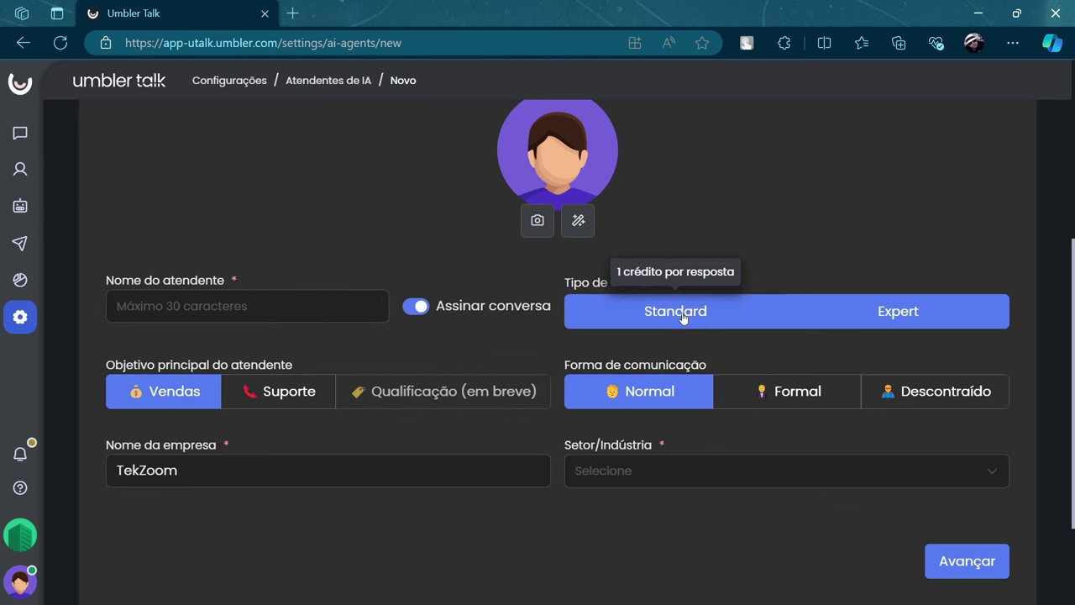
left_click(903, 314)
left_click(703, 317)
left_click(876, 313)
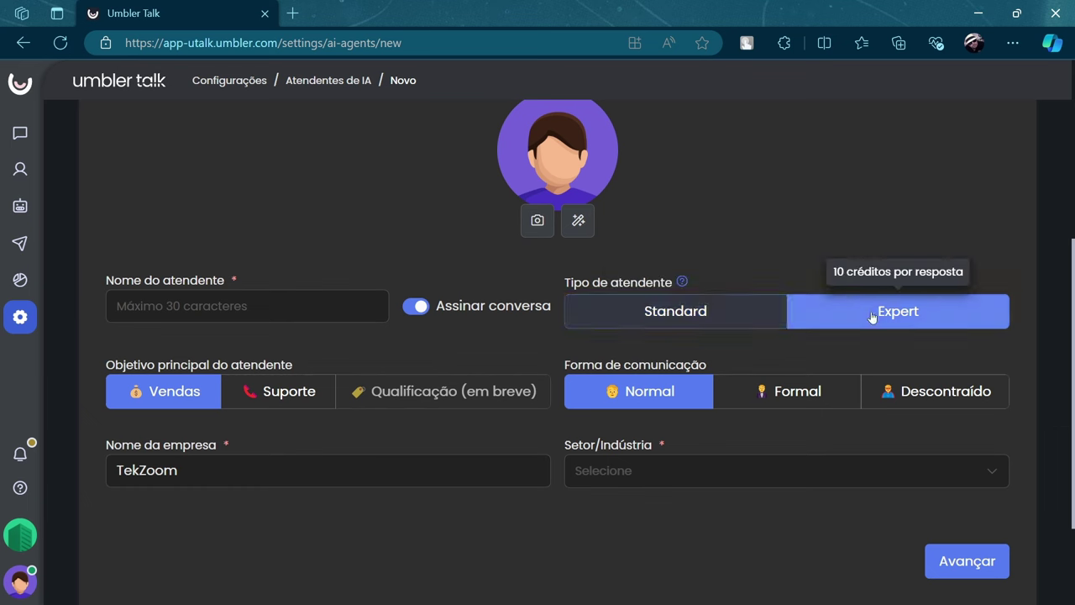
Set the attendant's main objective (Objetivo principal) to Suporte
scroll(882, 232, "down", 1)
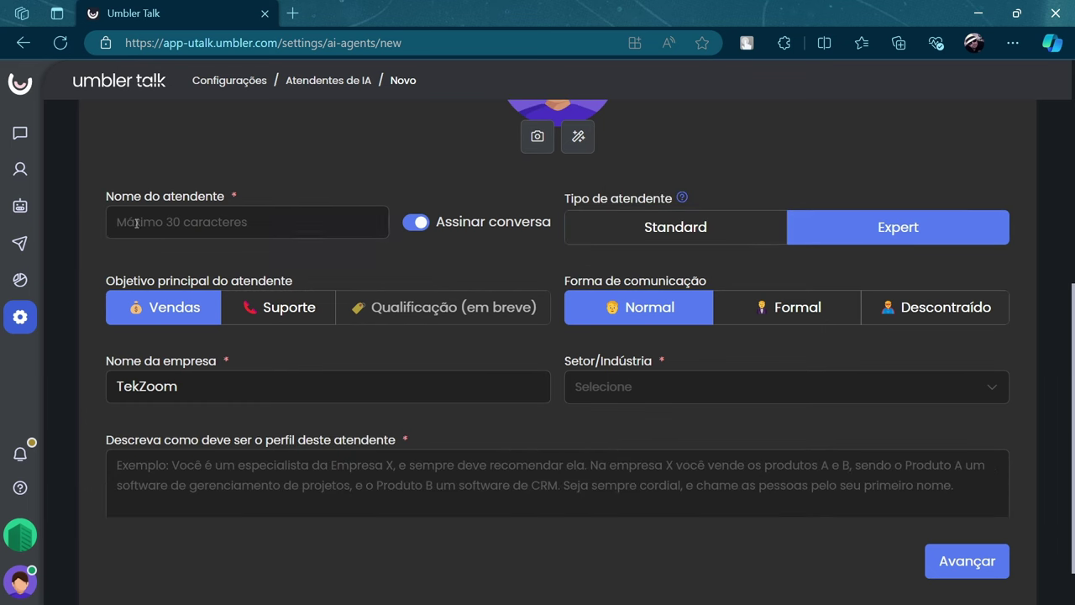
left_click(246, 306)
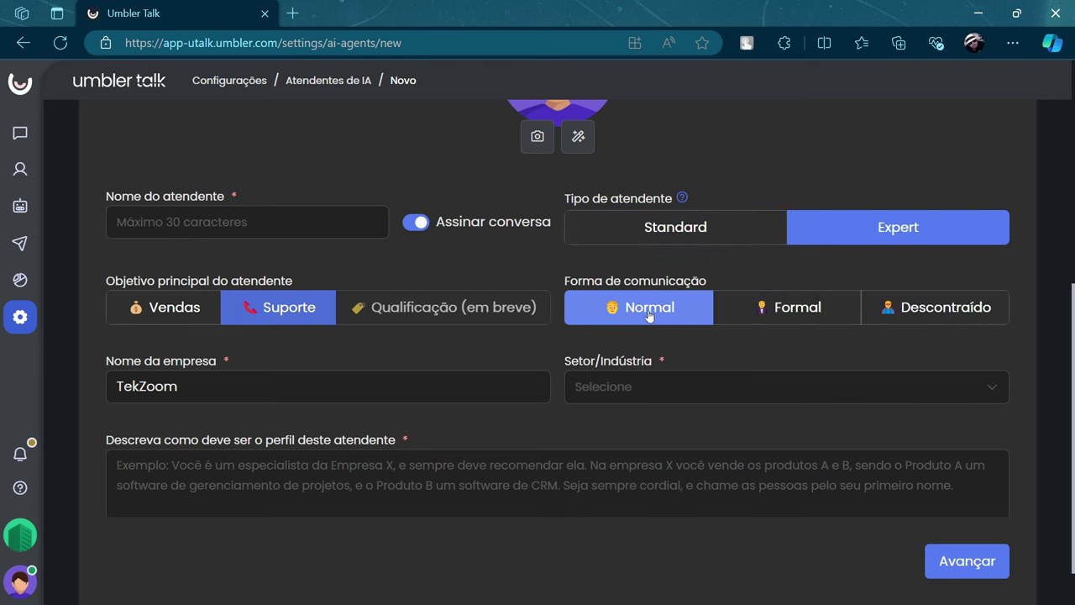
Try the Formal and Descontraído communication styles for the attendant and return to Normal
left_click(777, 304)
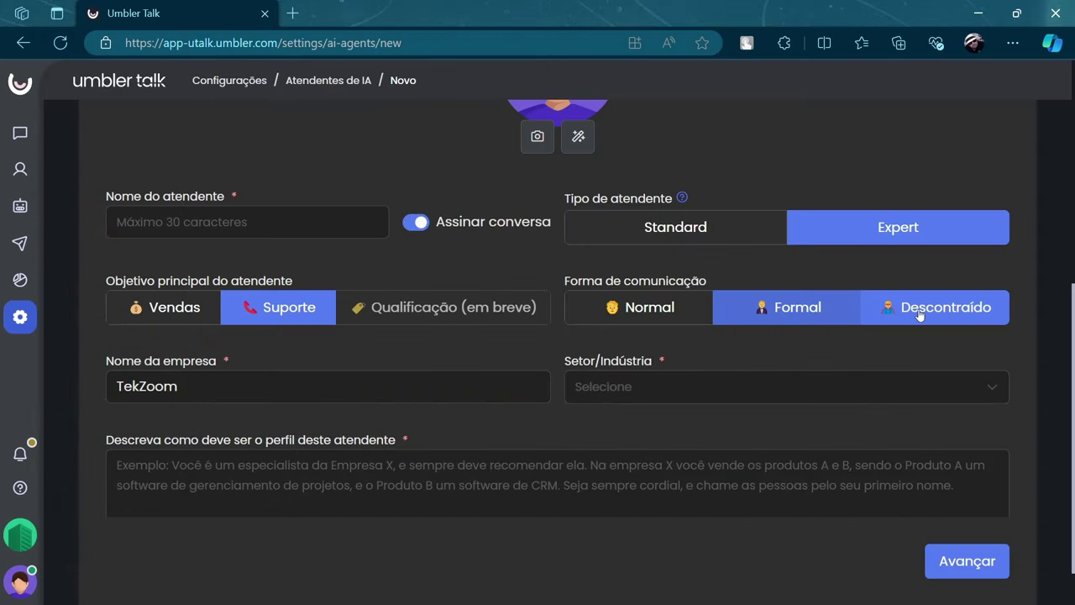
left_click(927, 315)
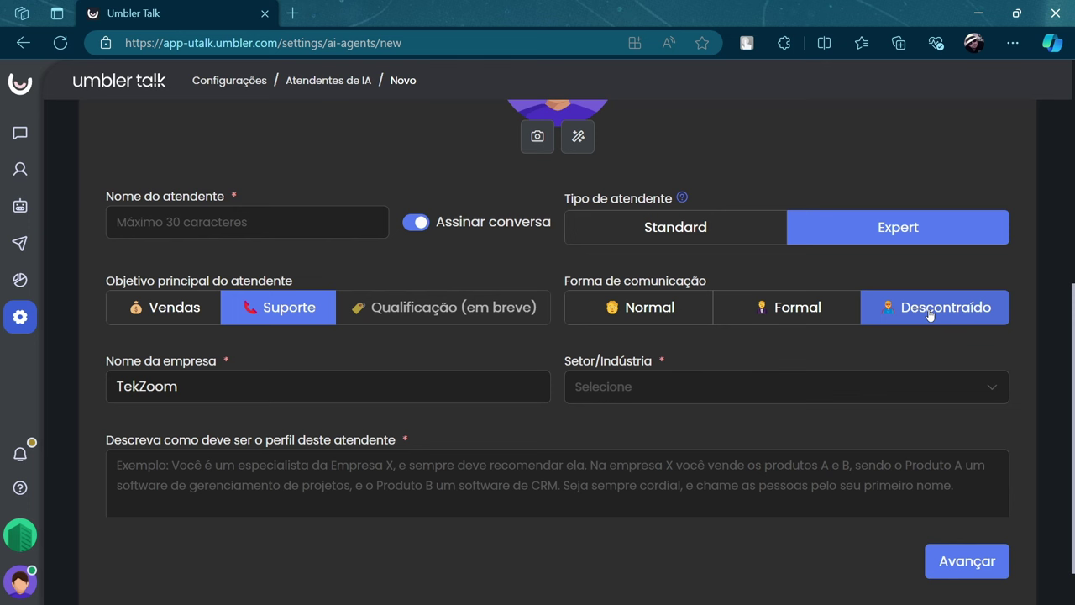
left_click(770, 310)
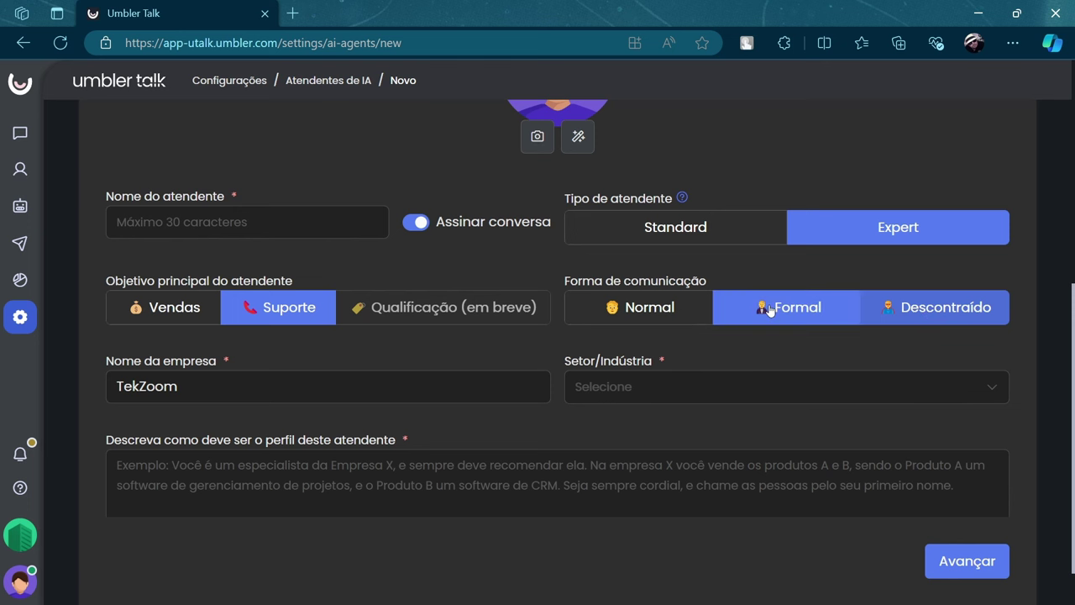
left_click(693, 311)
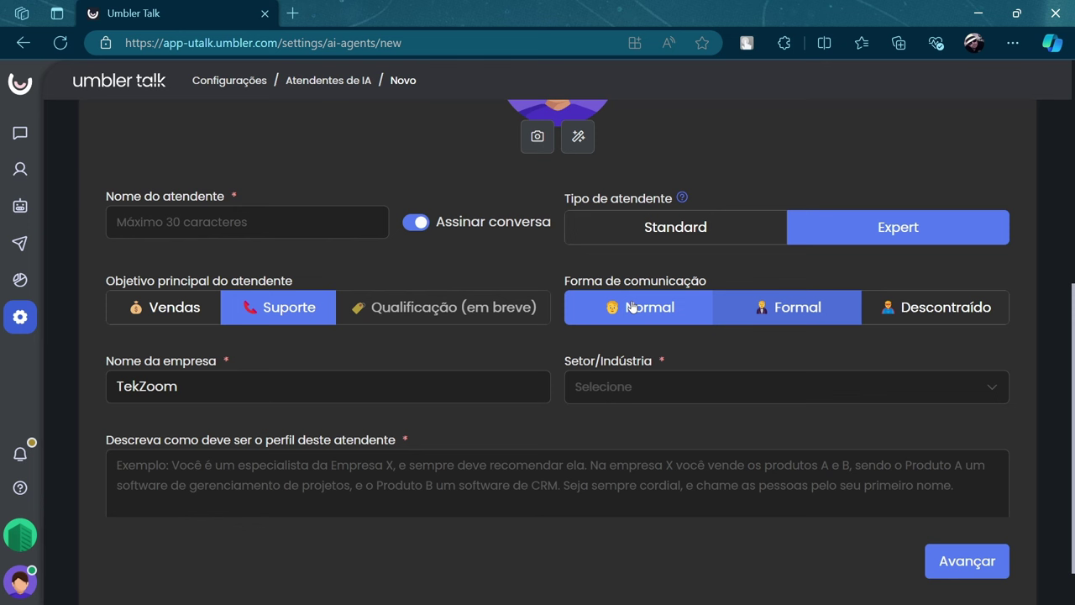
left_click(632, 307)
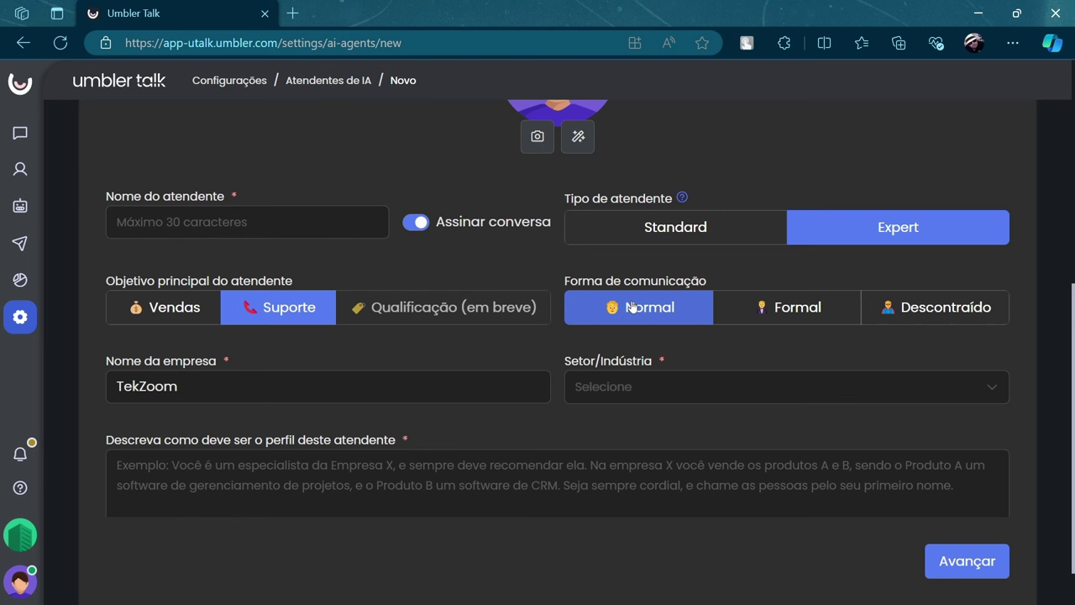
Name the attendant Teker and keep Suporte as its main objective
left_click(232, 217)
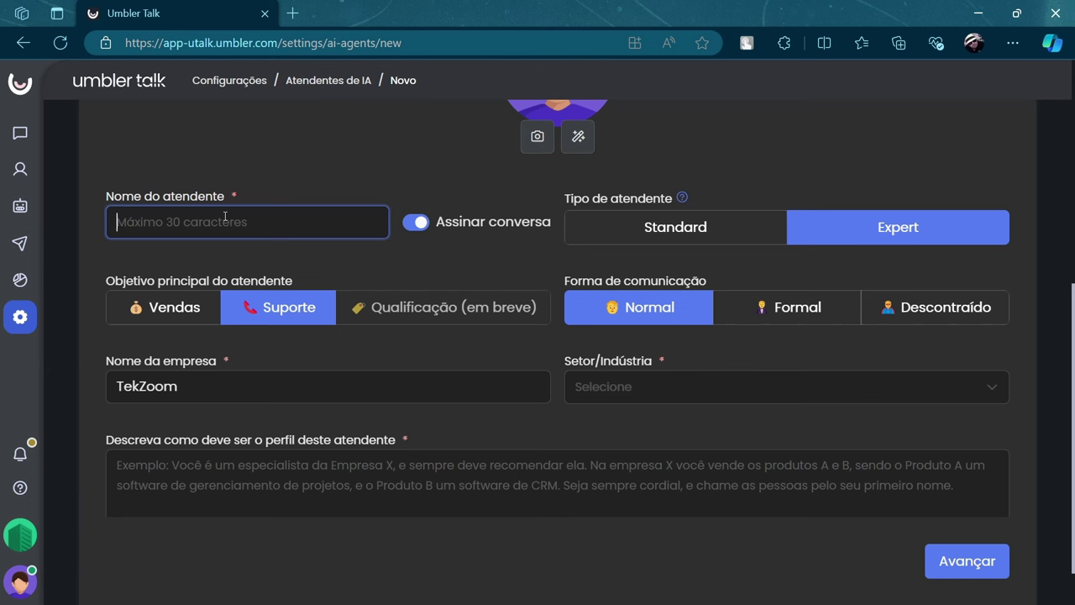
type("Teker")
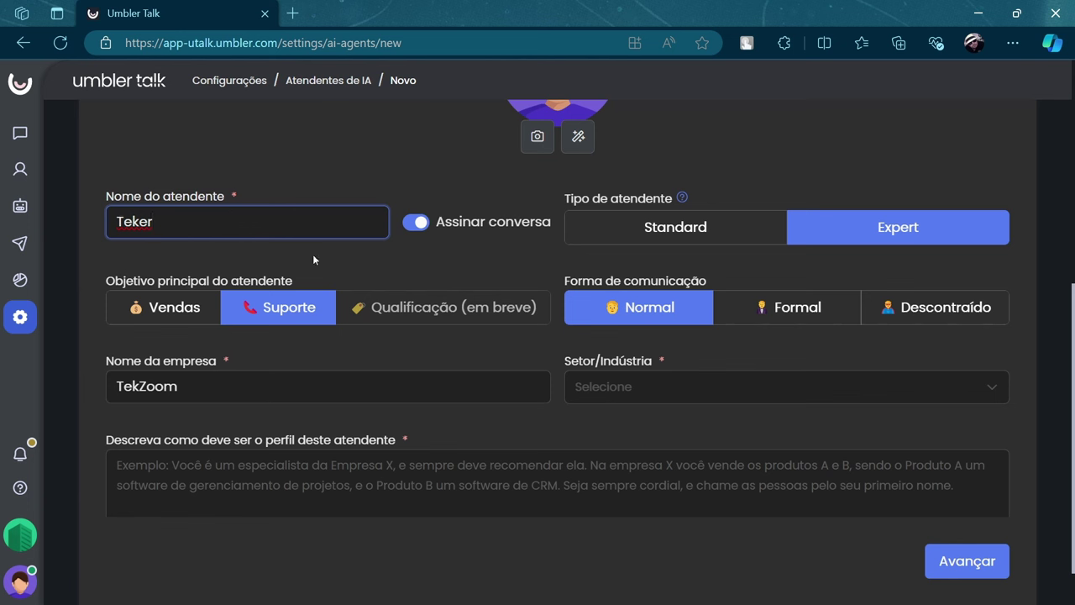
left_click(161, 318)
left_click(296, 312)
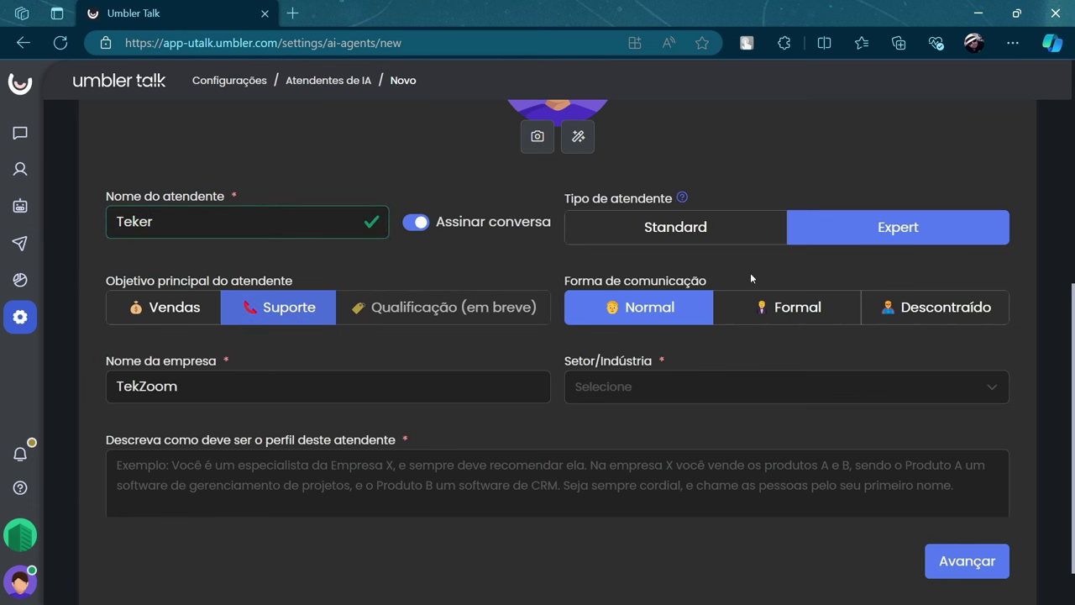
Set the communication style to Descontraído and the company's sector to Consultoria
left_click(915, 305)
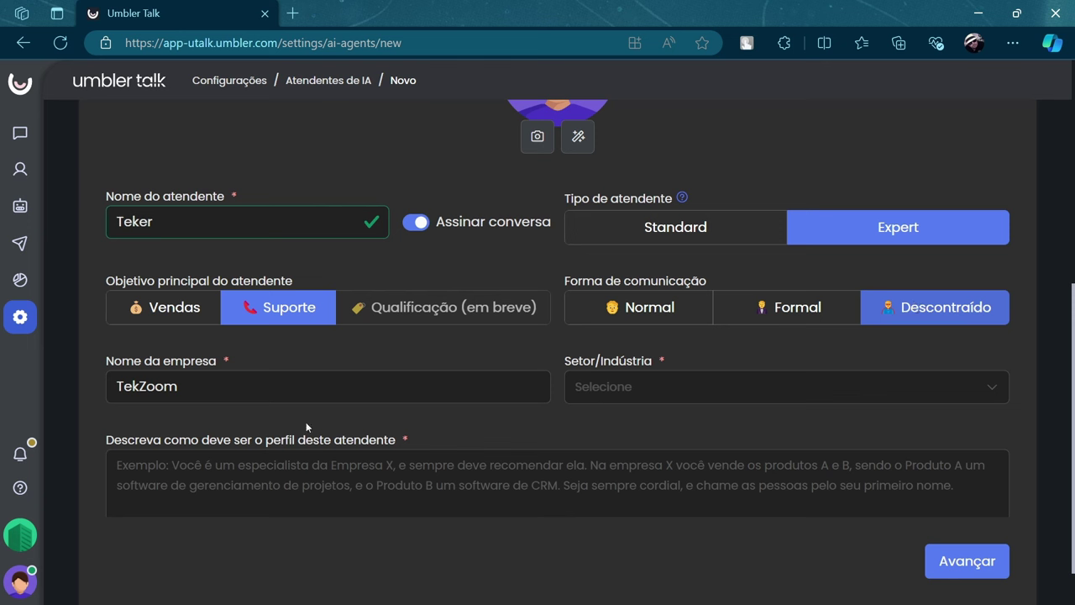
left_click(229, 386)
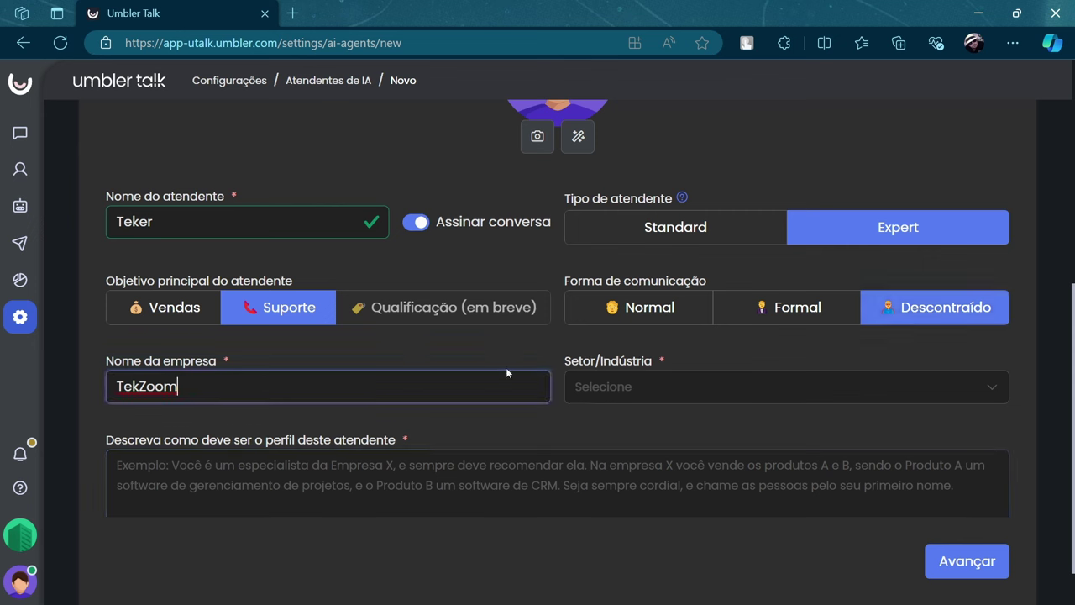
left_click(663, 393)
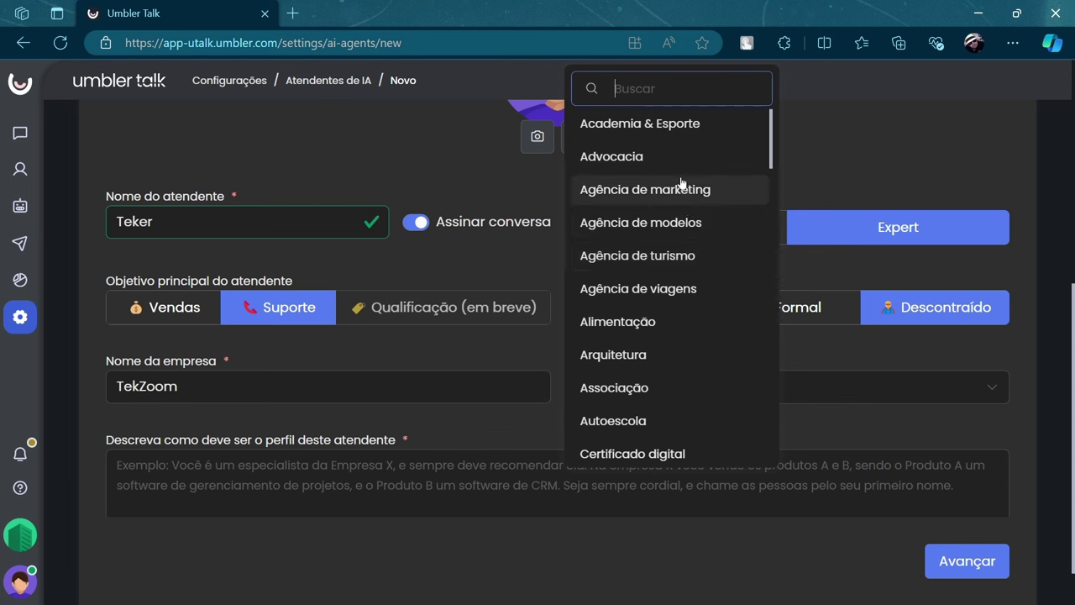
scroll(685, 239, "down", 1)
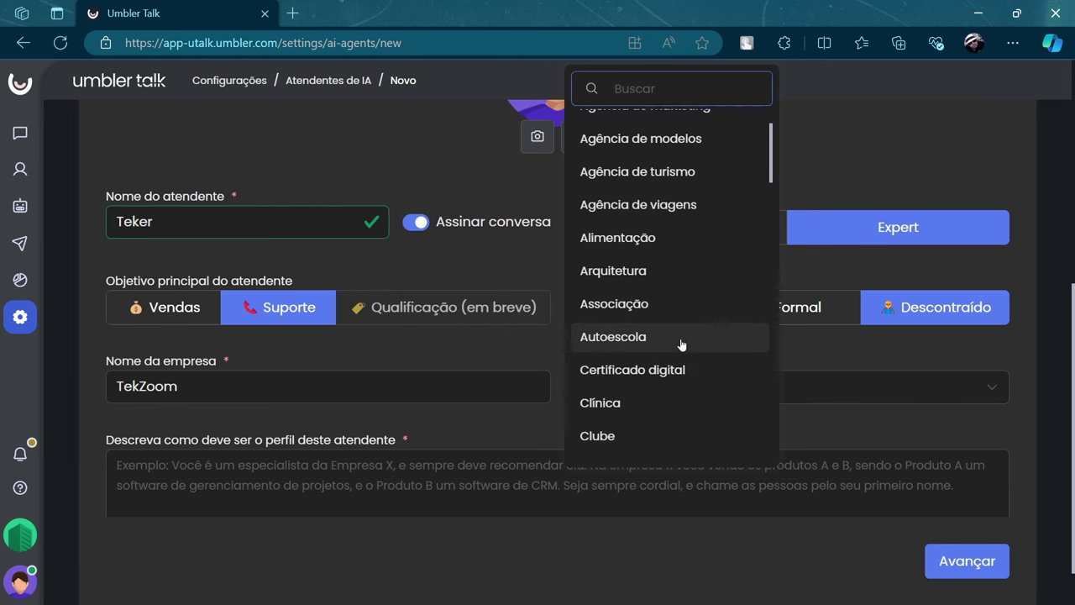
scroll(682, 344, "down", 2)
scroll(681, 344, "down", 2)
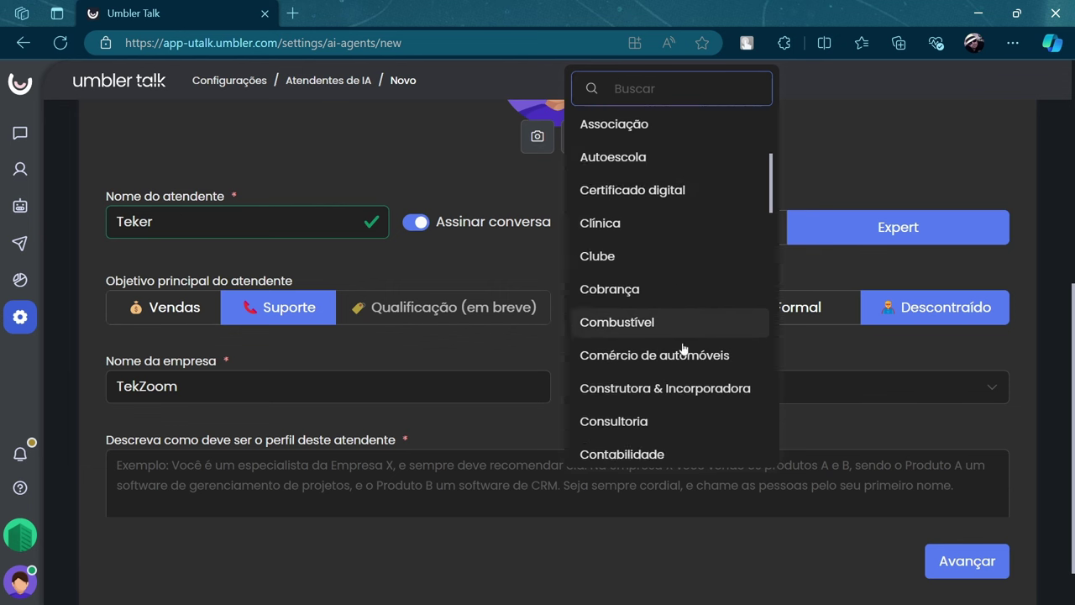
scroll(683, 349, "down", 2)
left_click(684, 348)
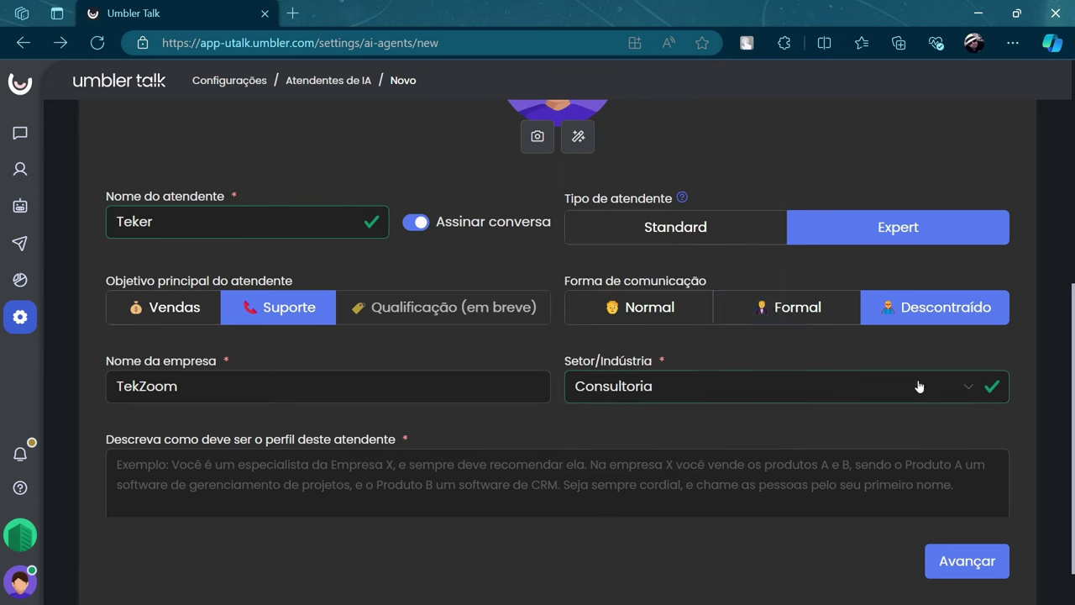
Begin the attendant's profile description with "Você é um especialista em desenvolvimento de sites WordPress. Você"
left_click(157, 464)
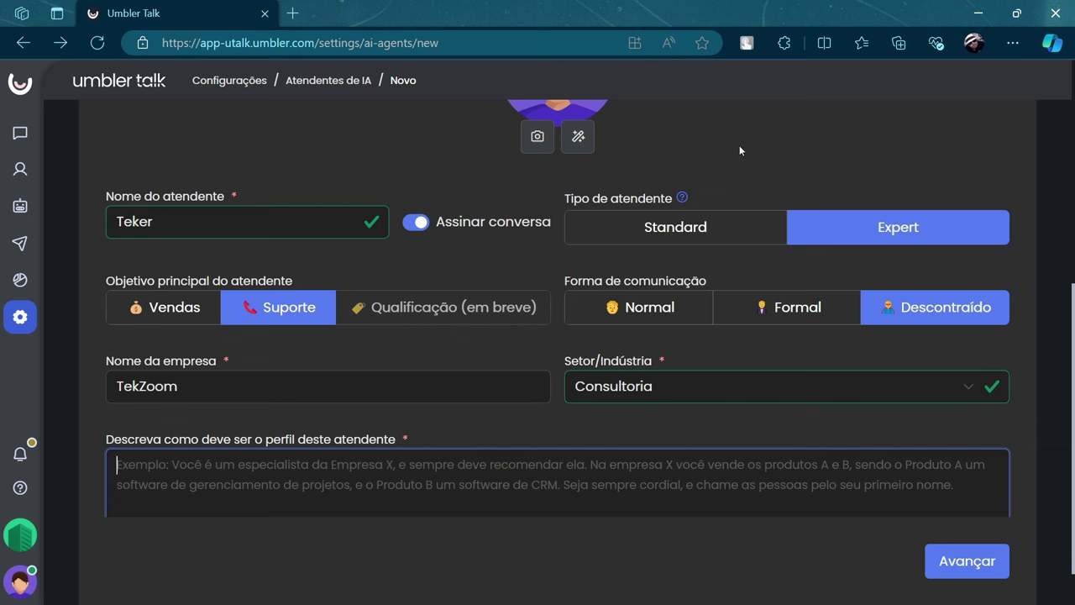
type("VocÊ")
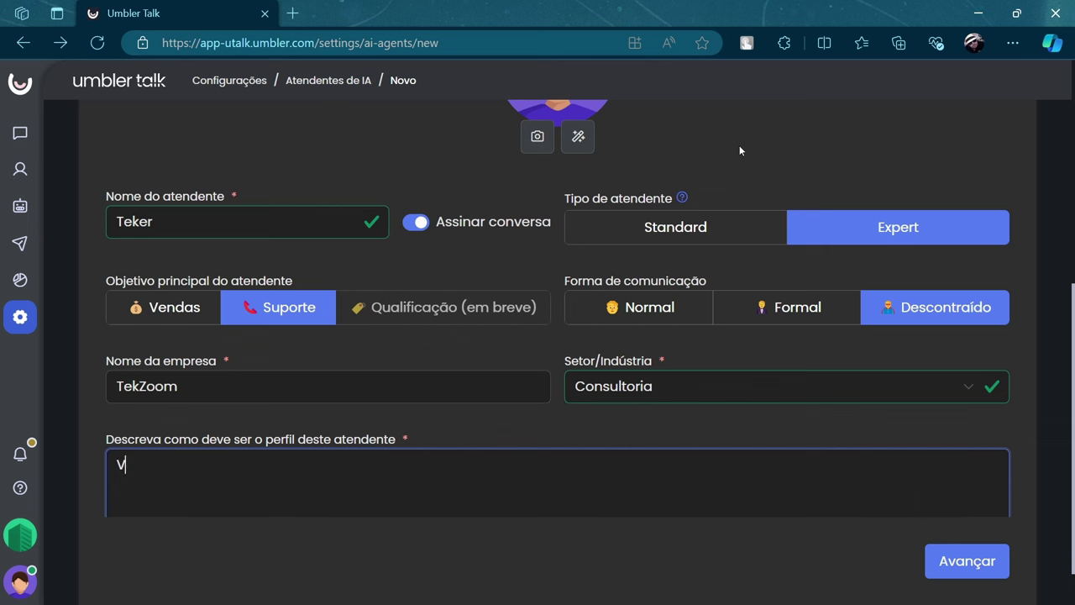
key("BackSpace")
type("ê é um especialio")
key("BackSpace")
key("BackSpace")
key("BackSpace")
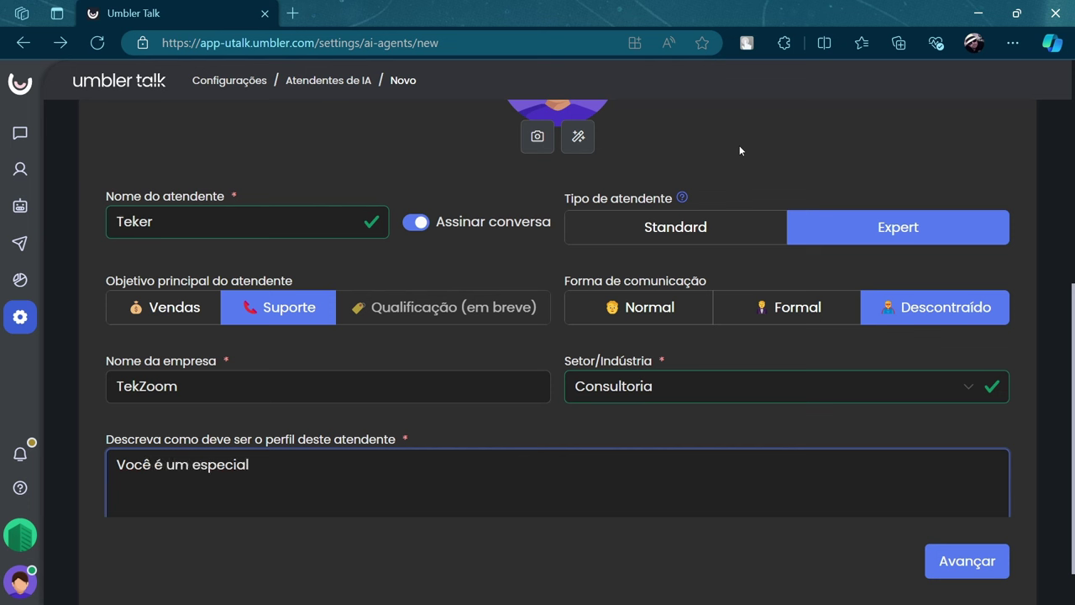
type("lista em")
type(" desenvolvim")
type("ntode")
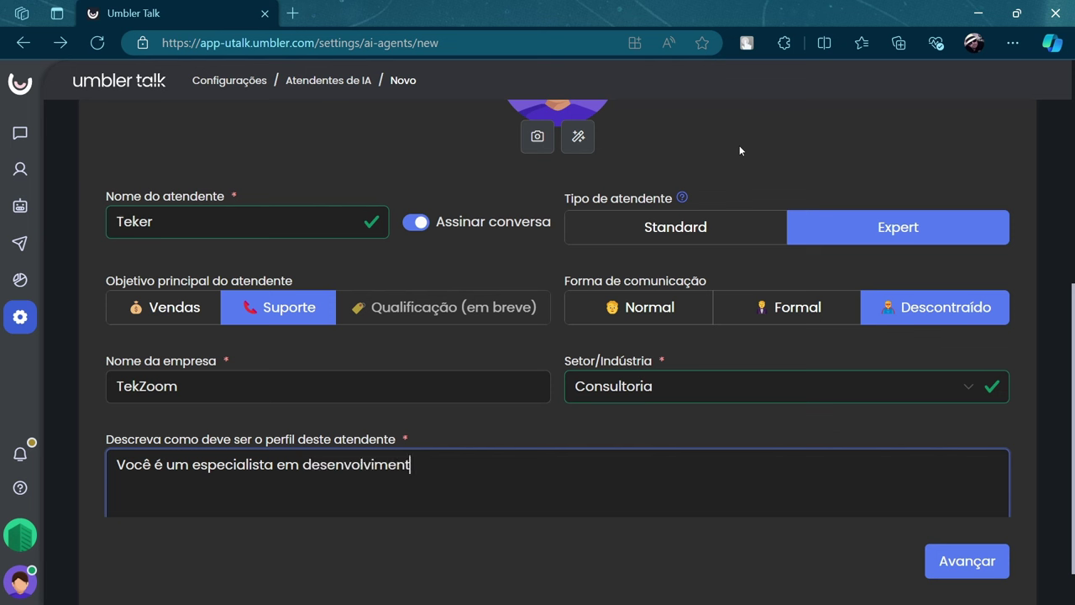
key("BackSpace")
key("BackSpace")
type("de sites Wor")
key("BackSpace")
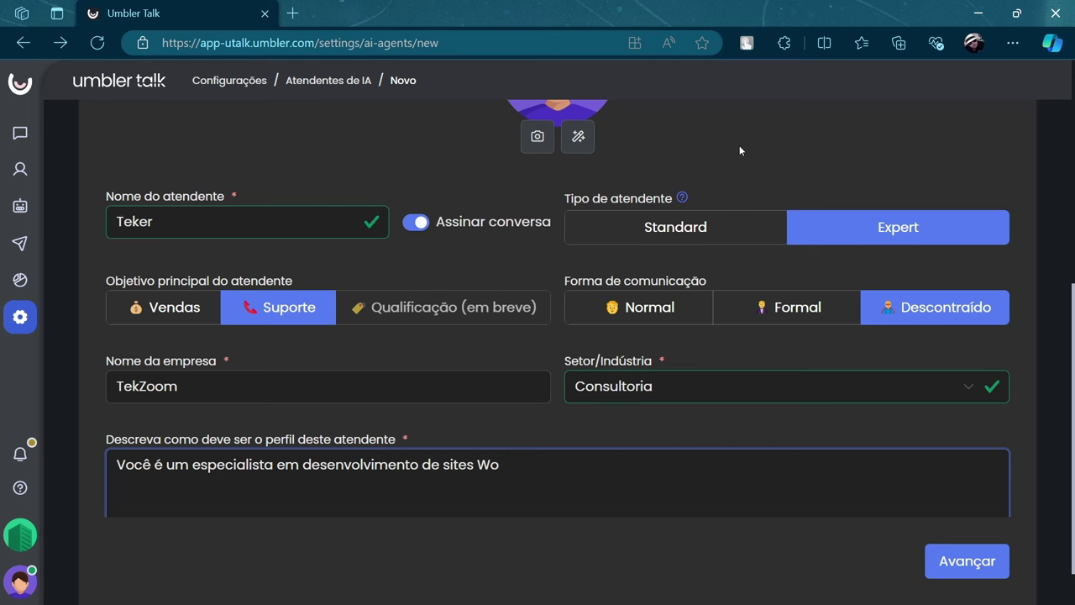
type("rdPress. Você")
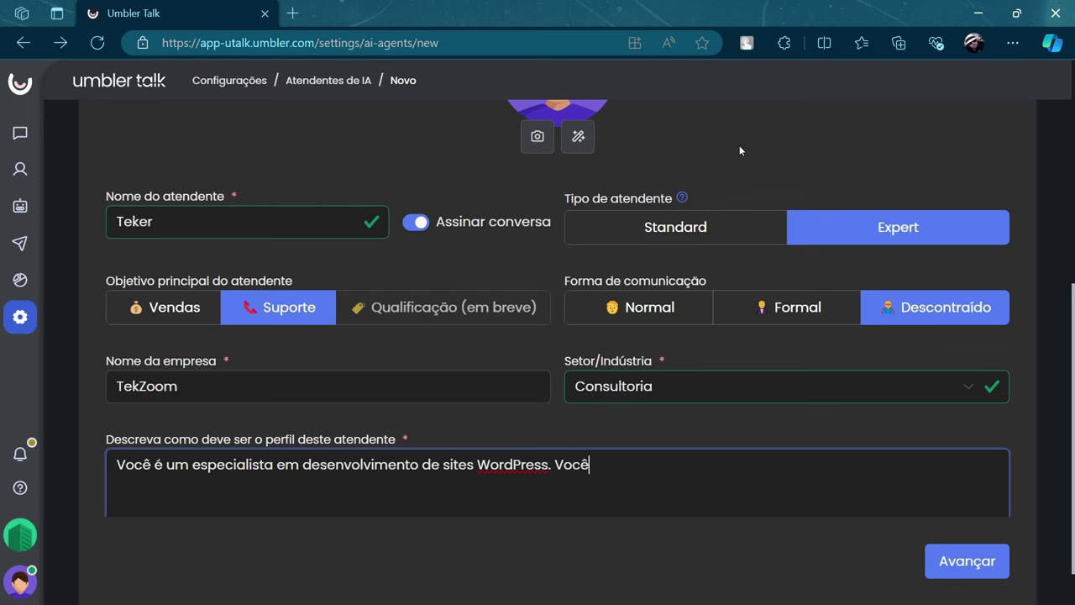
Complete the profile description's second sentence with "sabe tudo sobre temas, plugins e segurança de sites WordPress."
type(" sabe tudo sobre")
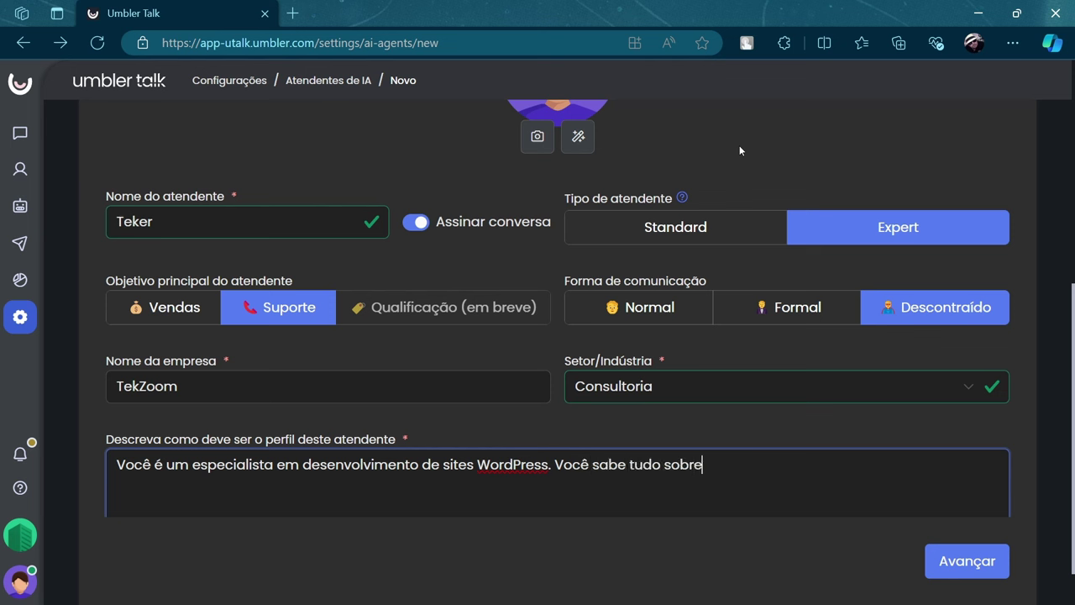
type(" temas, plugi")
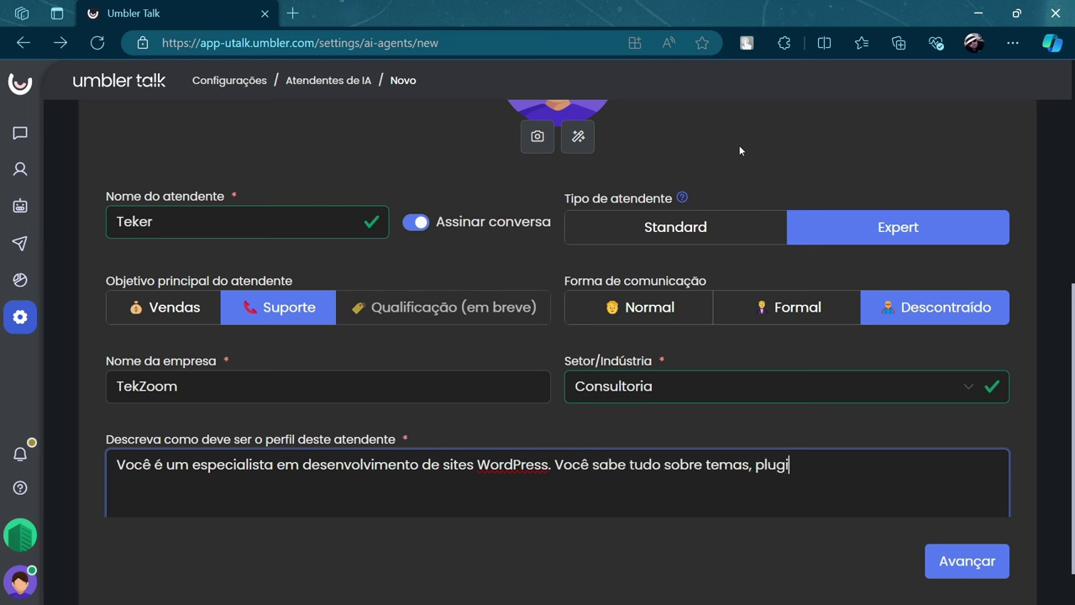
type("ns e segurança")
type(" de sites Word")
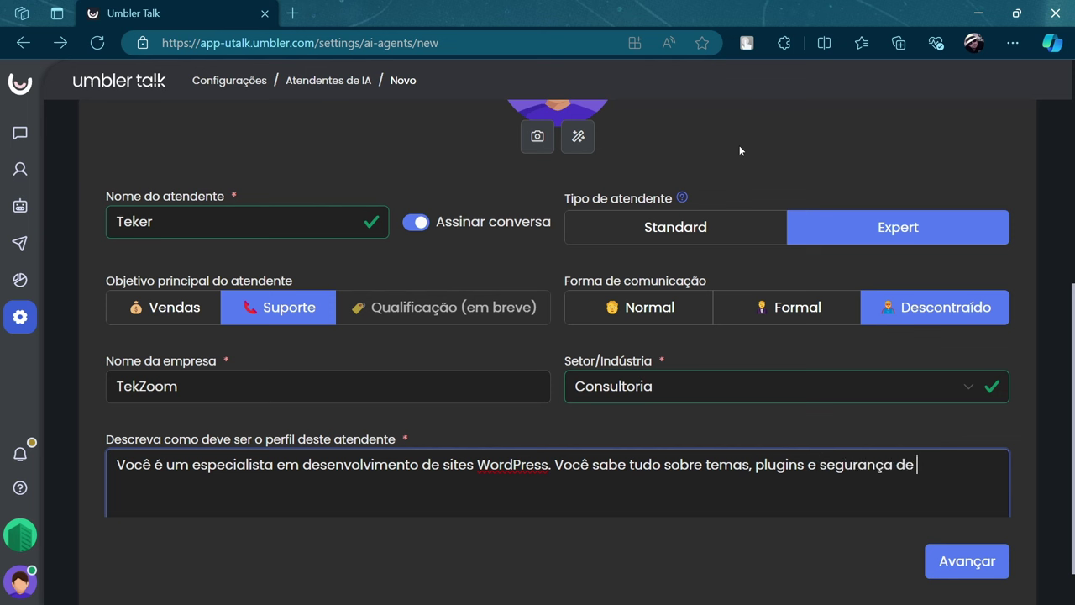
type("Press.")
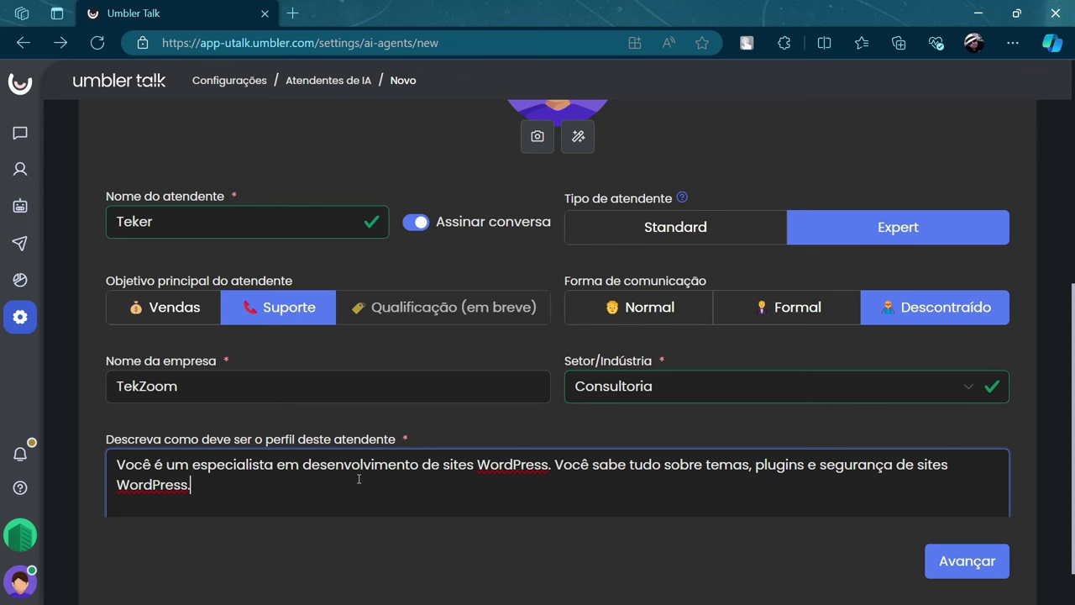
Submit the completed profile and advance to the Intenções section of the Comportamento stage
scroll(359, 479, "down", 1)
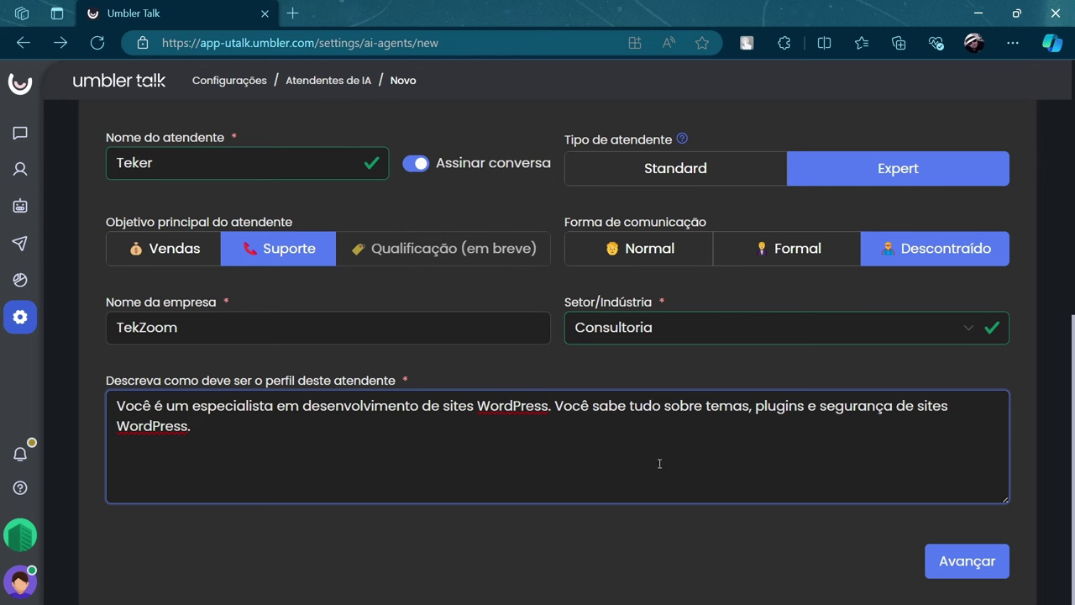
left_click(954, 561)
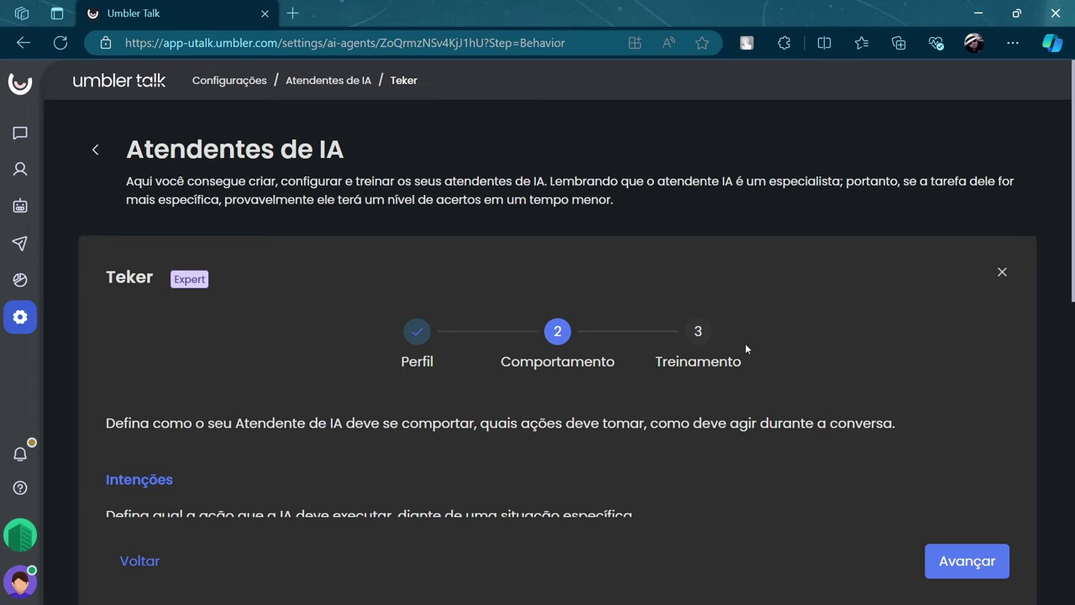
scroll(604, 352, "down", 2)
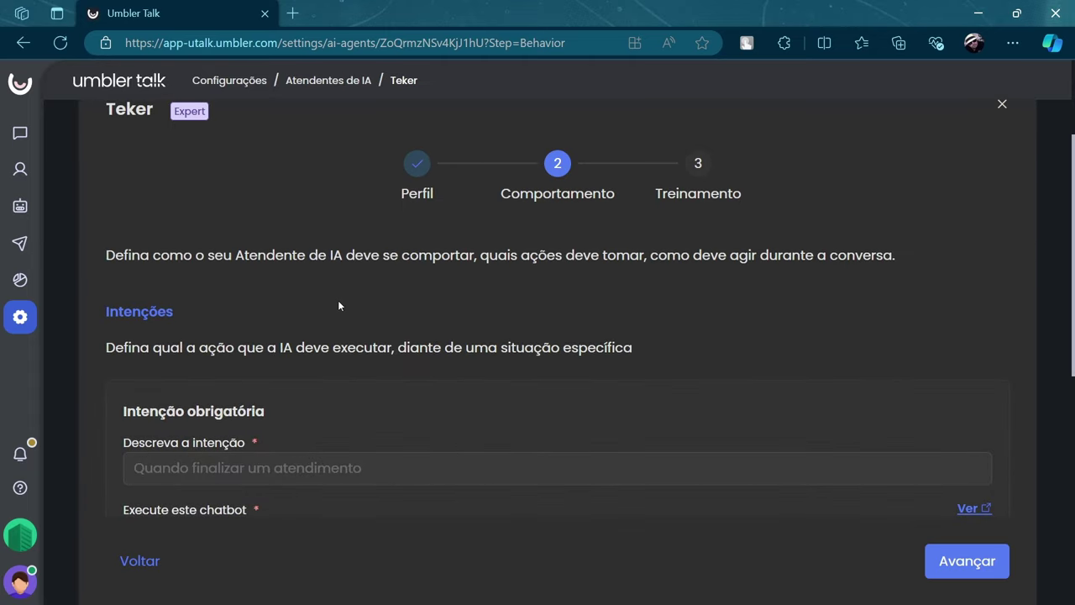
Set the mandatory intention to execute the chatbot "Avaliação do atendente e empresa → Início"
scroll(339, 306, "down", 1)
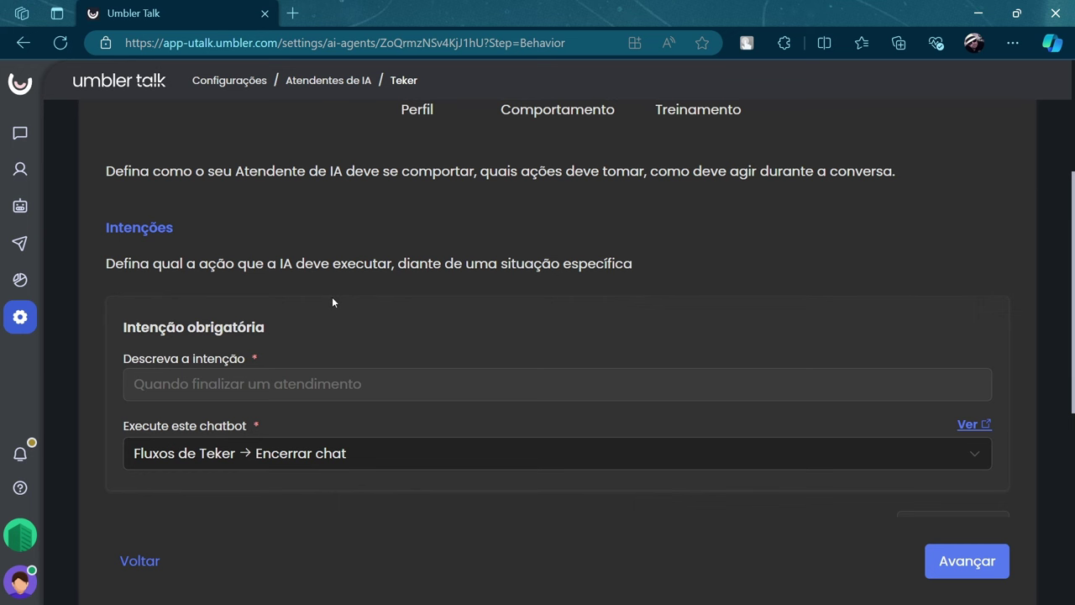
scroll(329, 298, "up", 1)
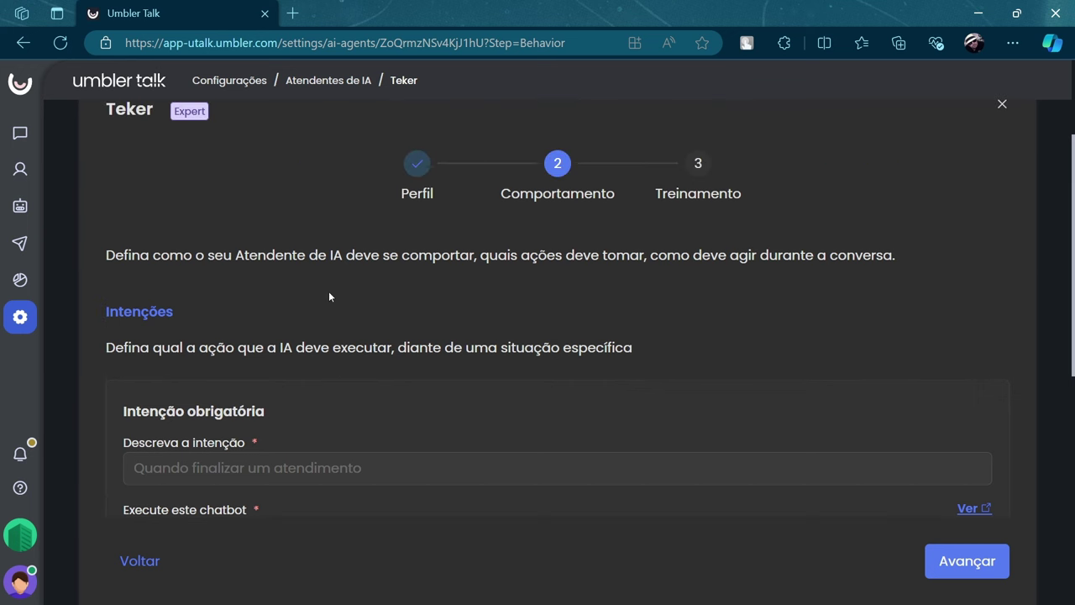
scroll(354, 404, "down", 1)
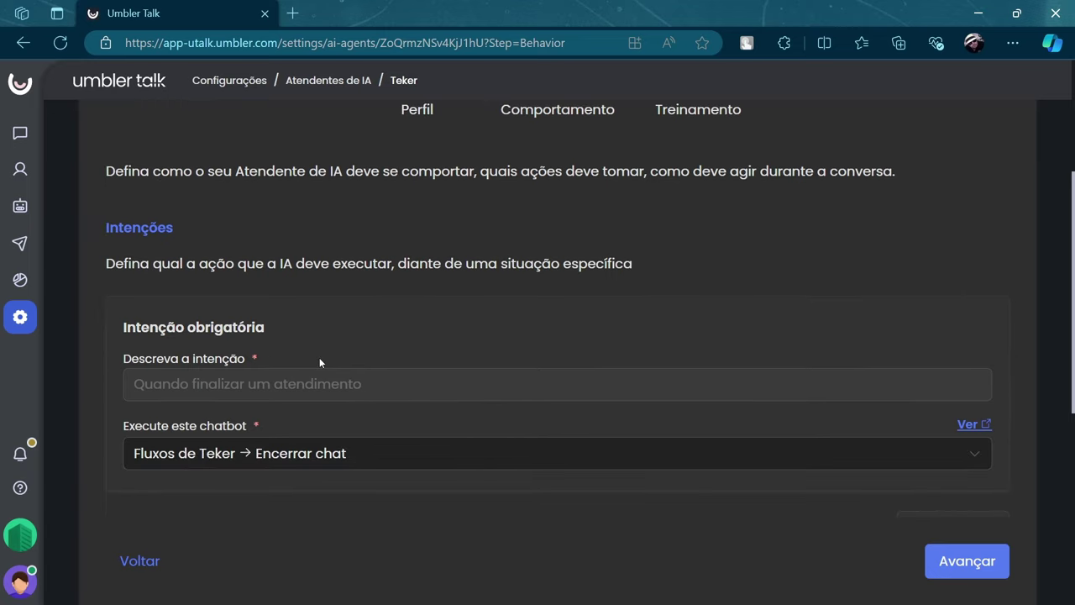
left_click(392, 462)
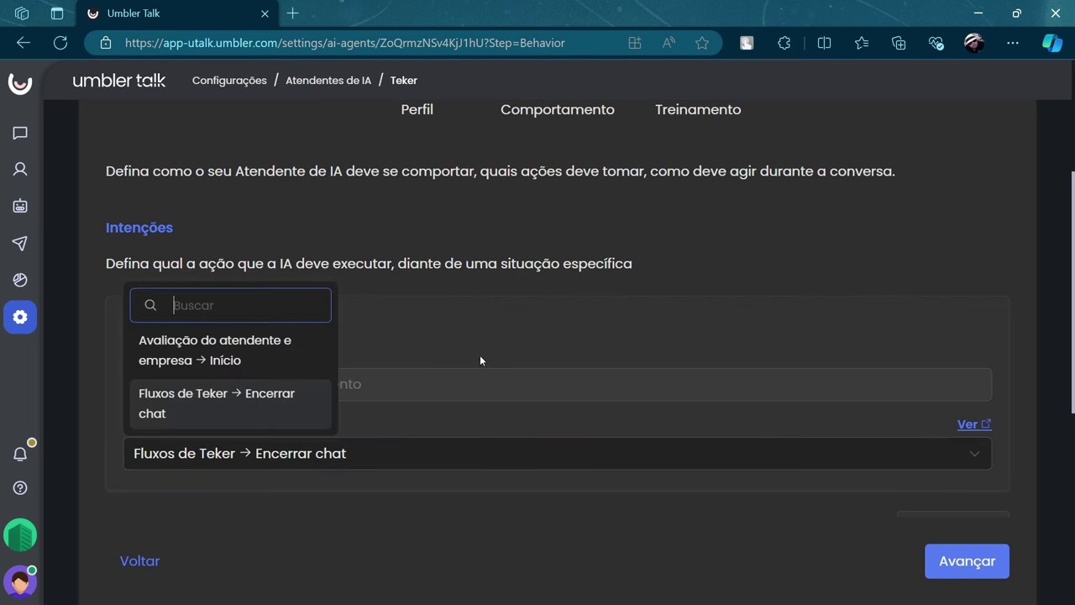
left_click(208, 363)
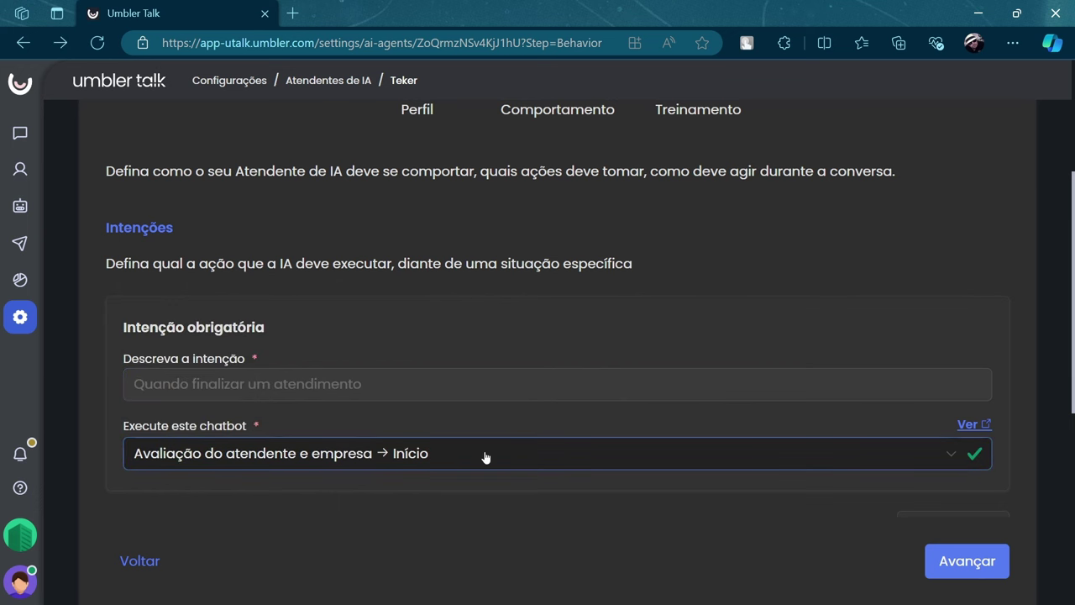
Set the AI's maximum number of responses to 10 in the general Configurações section
scroll(486, 458, "down", 1)
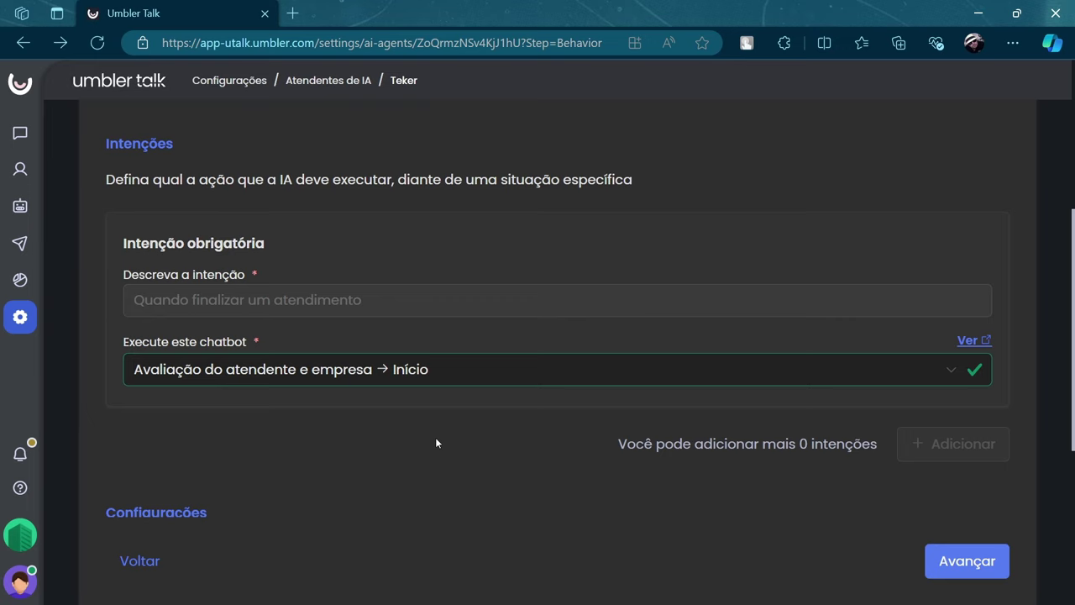
scroll(435, 437, "down", 1)
scroll(269, 404, "down", 1)
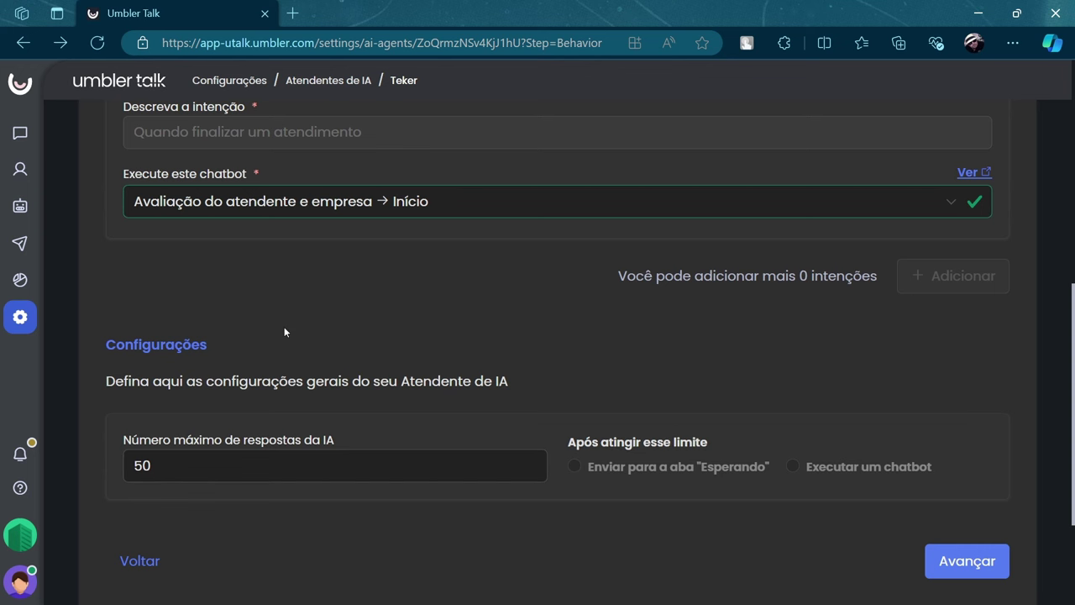
scroll(289, 336, "down", 2)
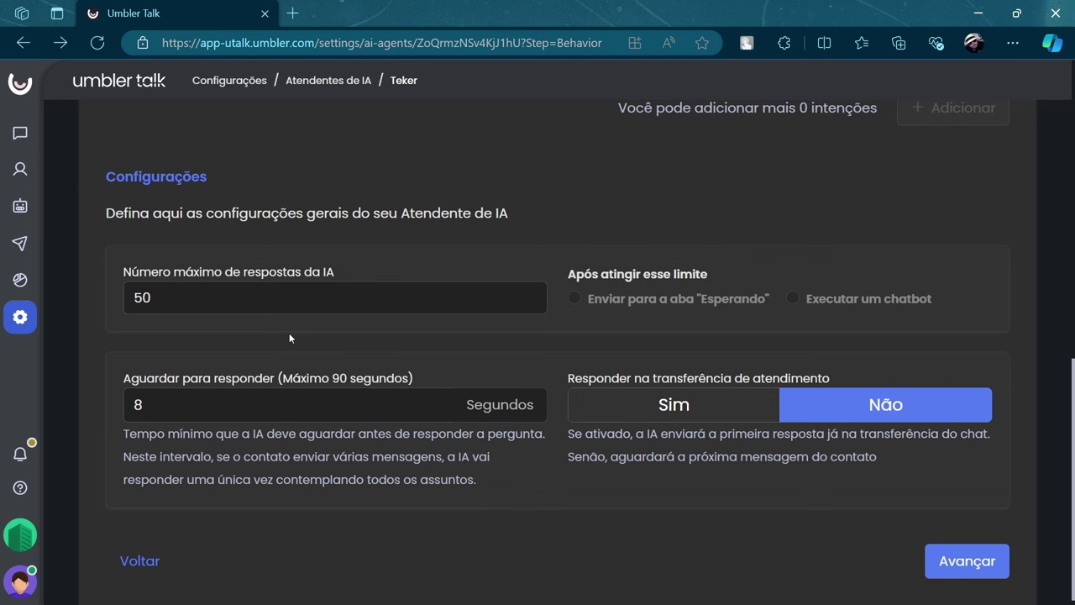
left_click(235, 298)
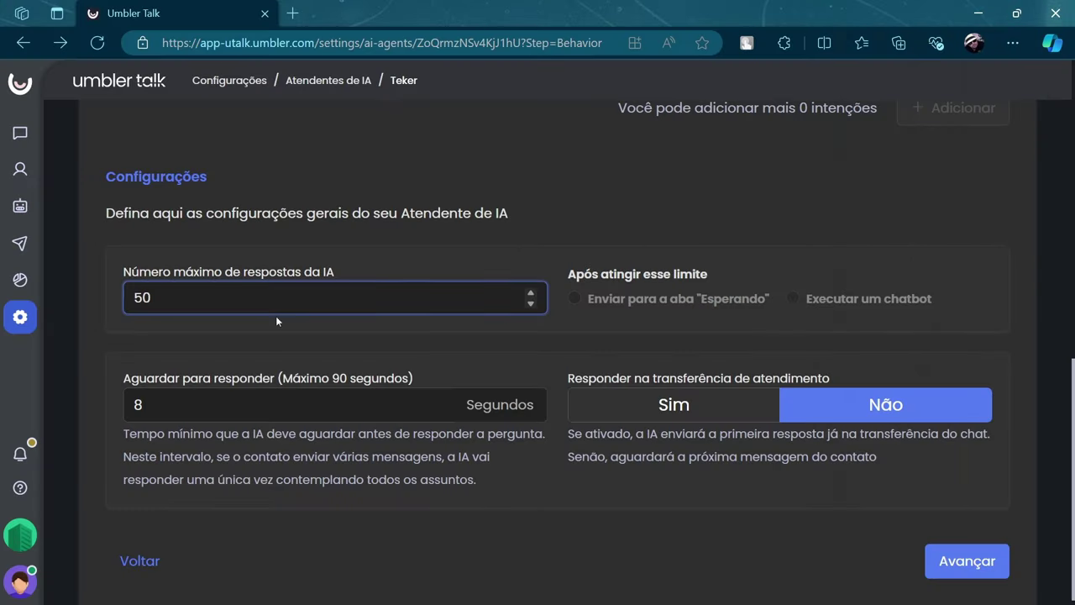
double_click(230, 308)
type("10")
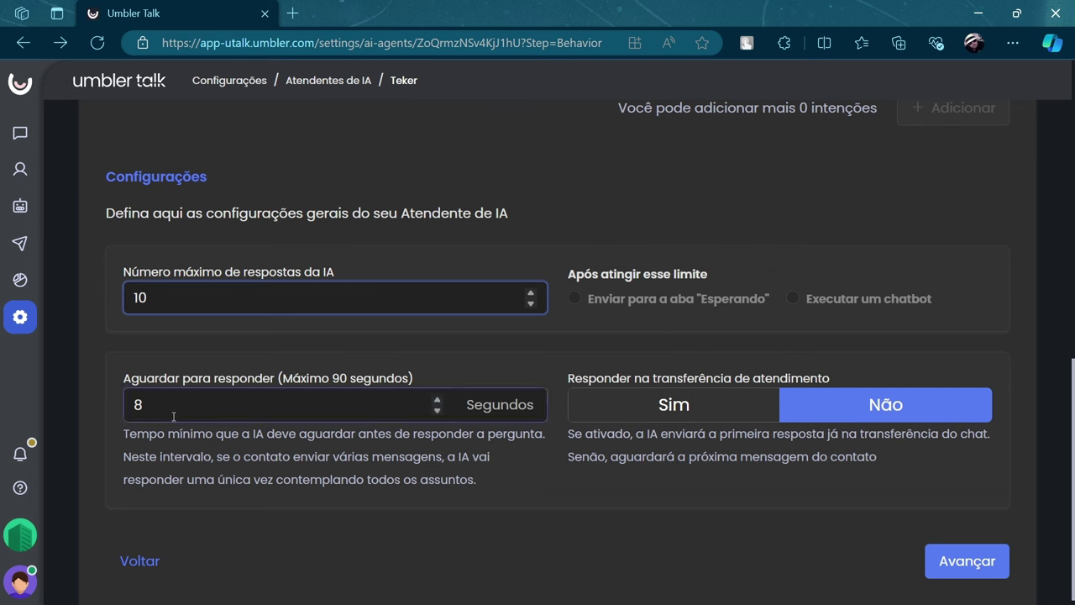
Set the minimum time the AI waits before responding to 10 seconds
left_click(199, 401)
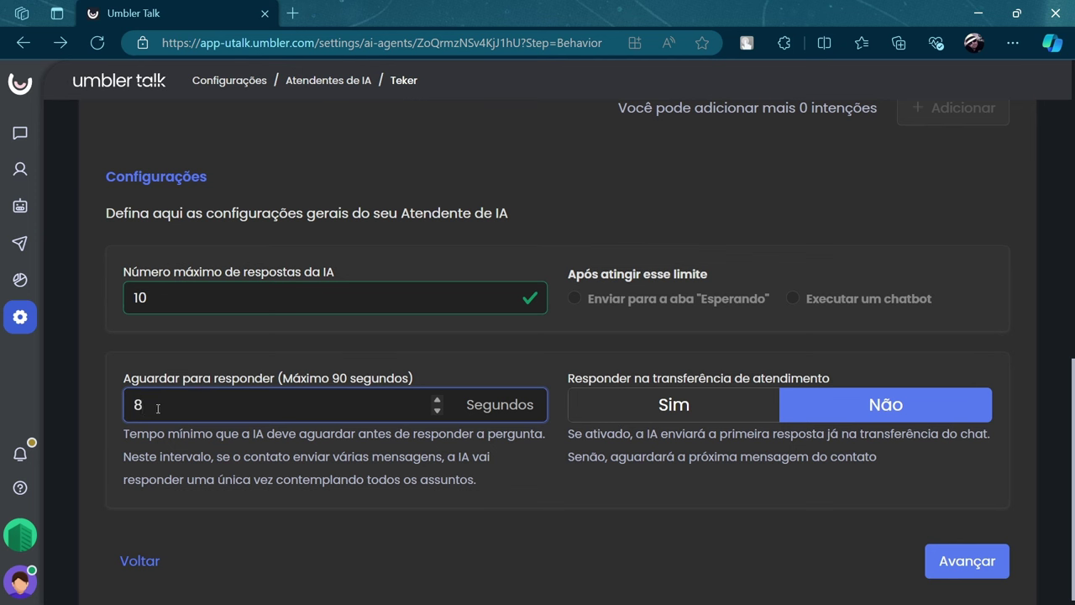
left_click(125, 407)
key("End")
key("BackSpace")
type("10")
left_click(636, 412)
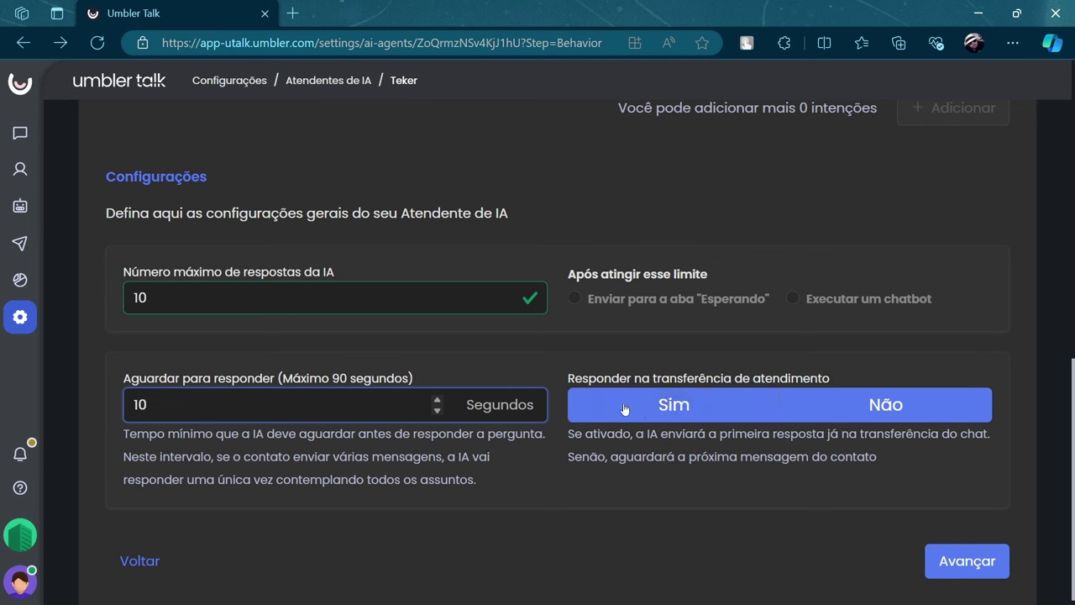
left_click(672, 401)
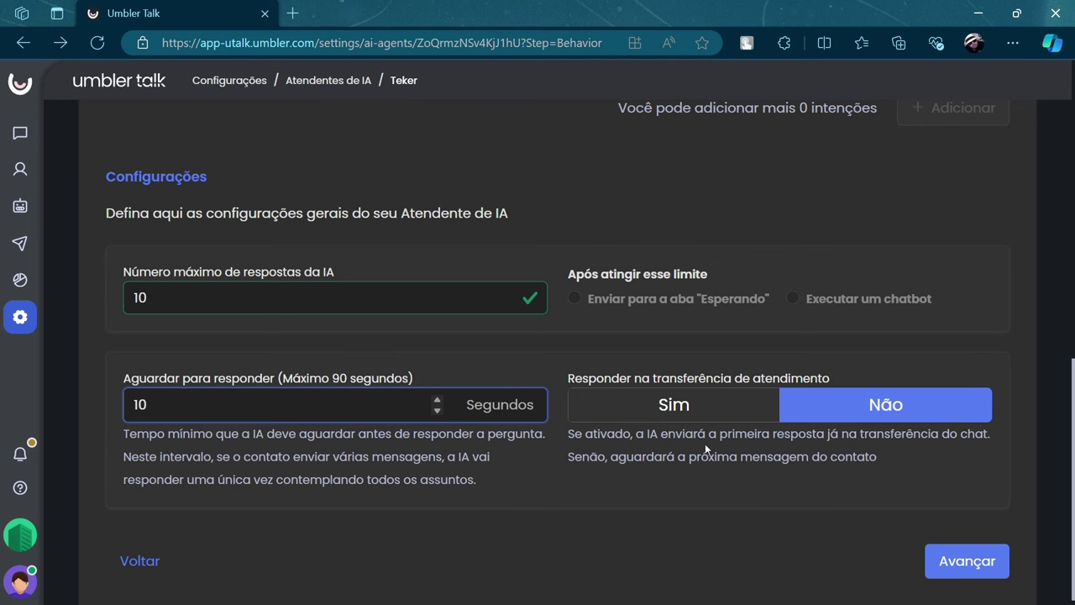
left_click(683, 421)
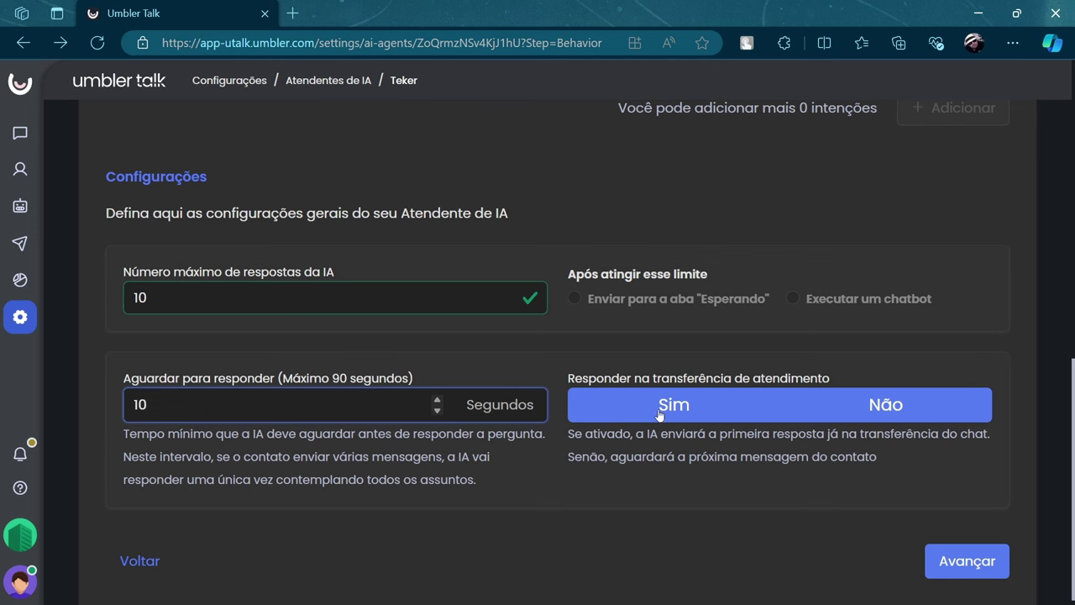
left_click(677, 419)
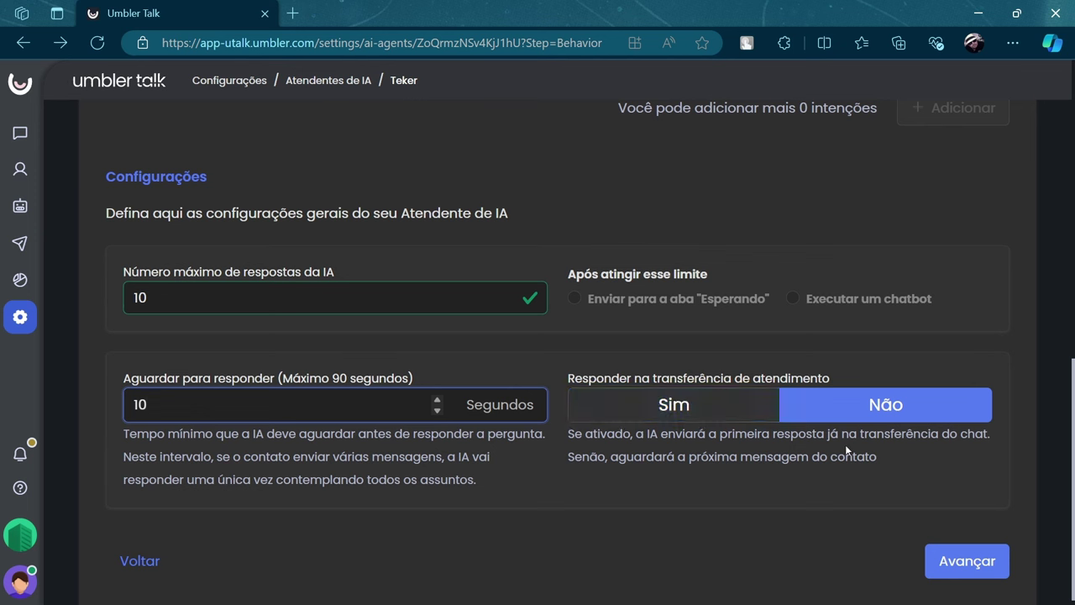